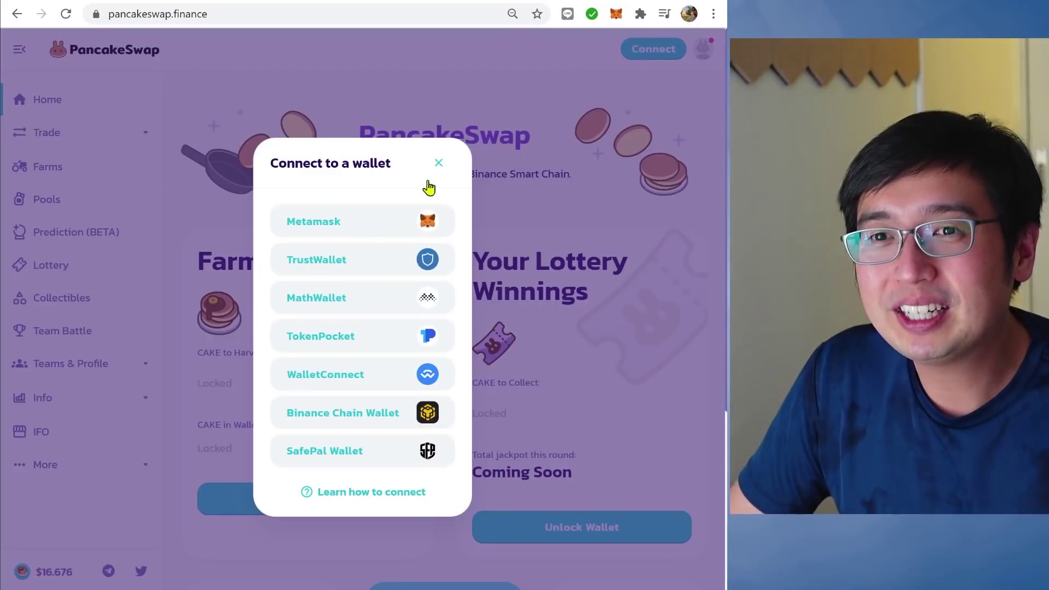
Step: Connect the MetaMask wallet's Account 1 to the PancakeSwap site
{"action": "left_click", "coordinate": [364, 229]}
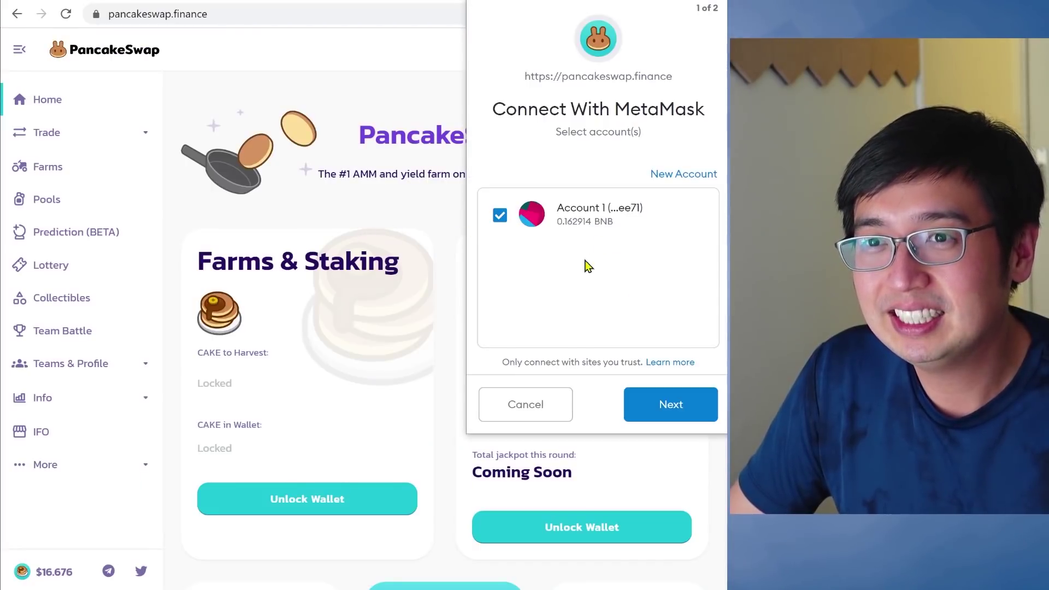
{"action": "left_click", "coordinate": [690, 414]}
{"action": "left_click", "coordinate": [690, 414]}
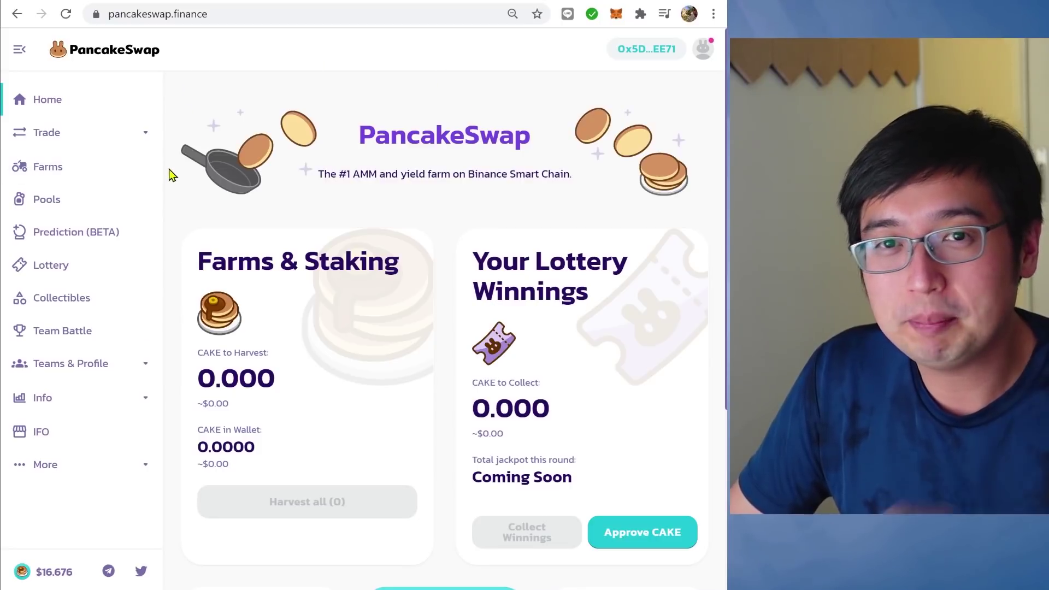
Step: Go to PancakeSwap's Liquidity page and start adding liquidity to a new pair
{"action": "left_click", "coordinate": [110, 136]}
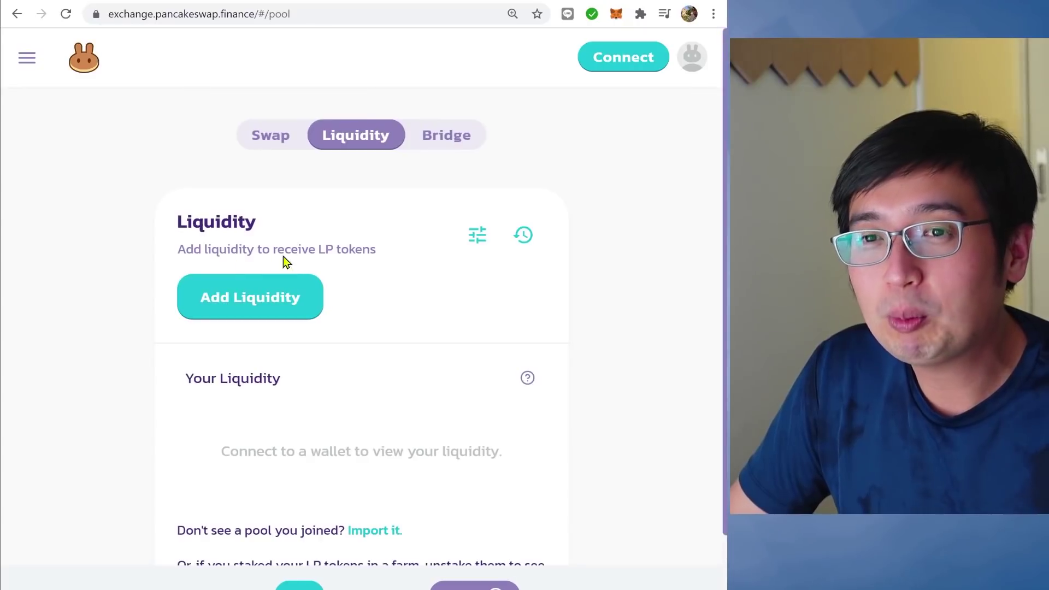
{"action": "left_click", "coordinate": [298, 300]}
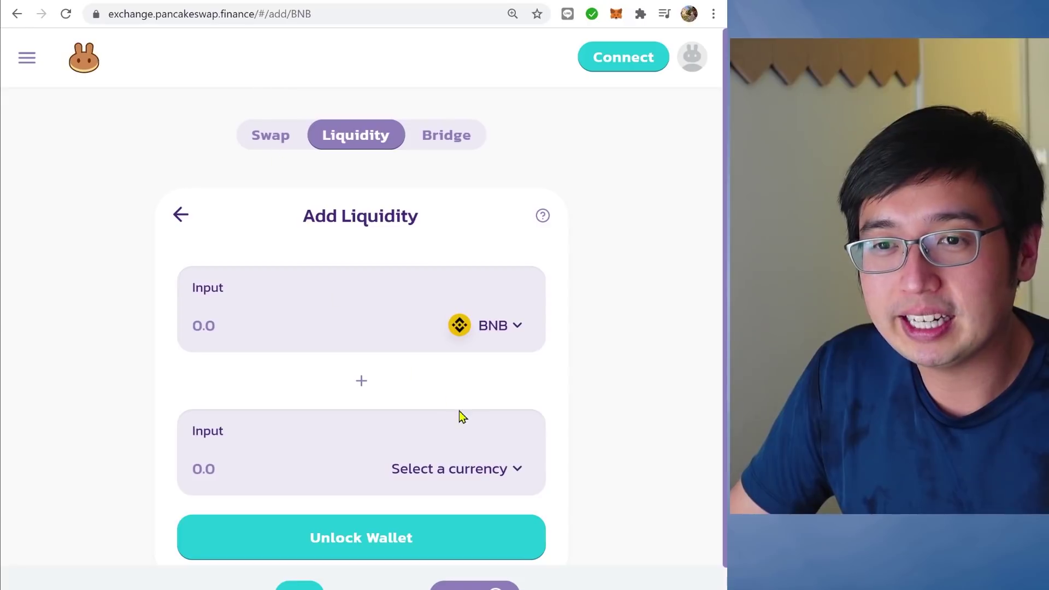
Step: Switch to the wallet's address page on BscScan, open the DanFans (DFS) token from its holdings, and copy the token's contract address
{"action": "left_click", "coordinate": [381, 1]}
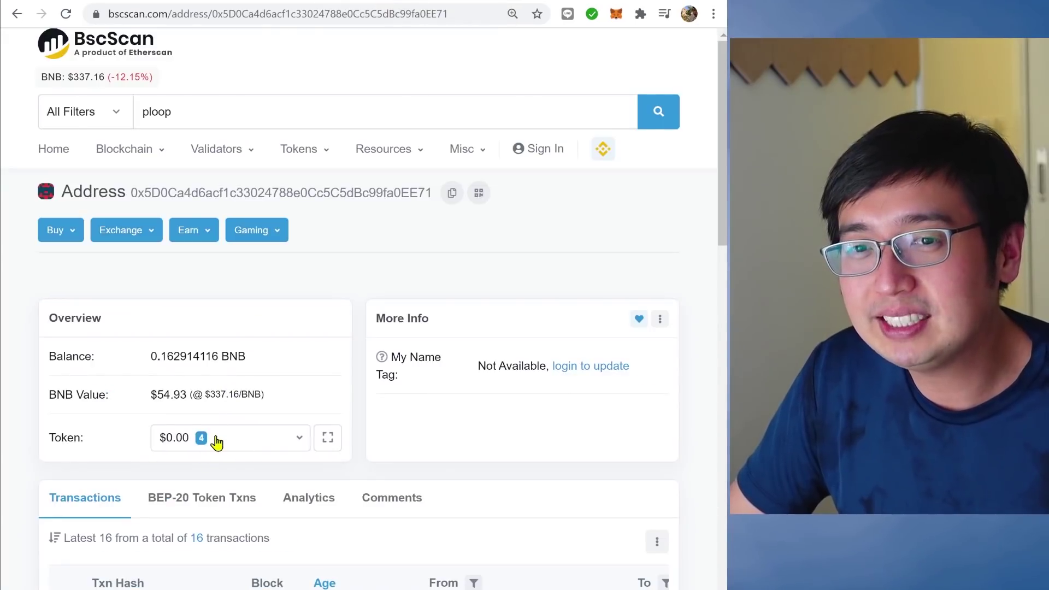
{"action": "left_click", "coordinate": [299, 438]}
{"action": "scroll", "coordinate": [344, 455], "scroll_direction": "down", "scroll_amount": 3}
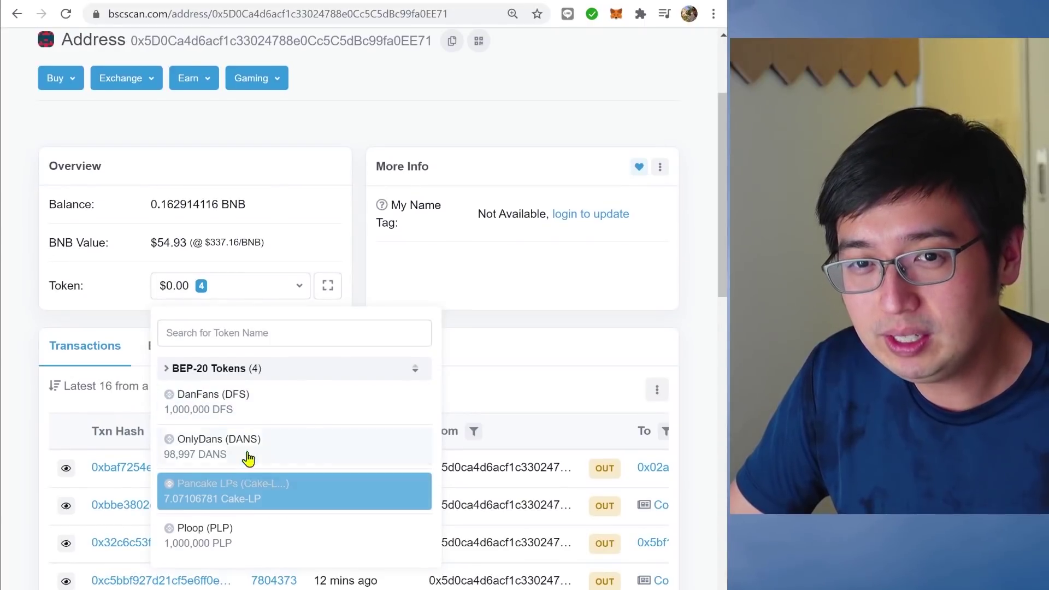
{"action": "left_click", "coordinate": [264, 416]}
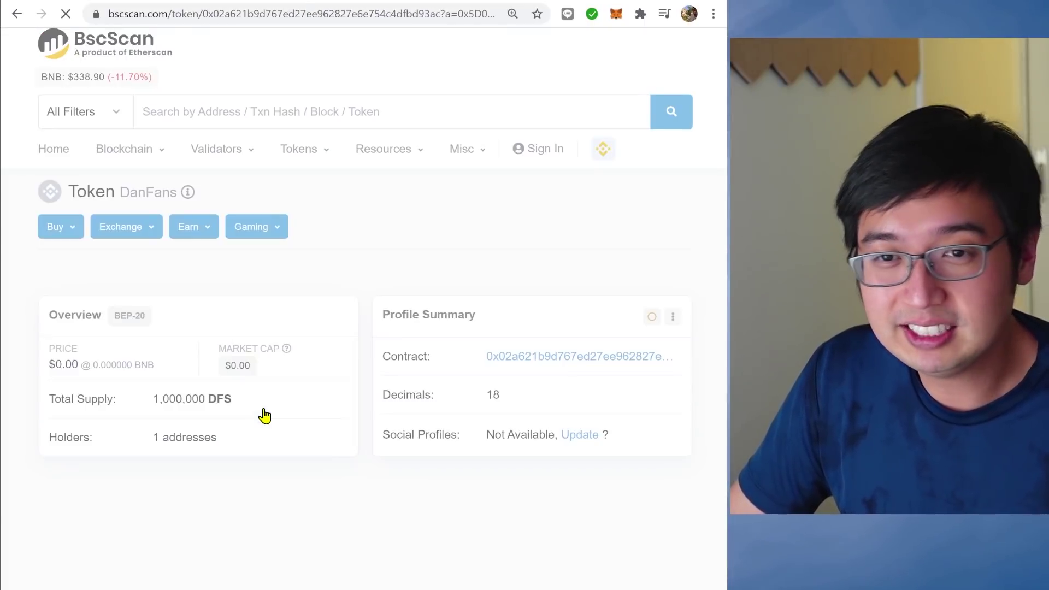
{"action": "mouse_move", "coordinate": [662, 366]}
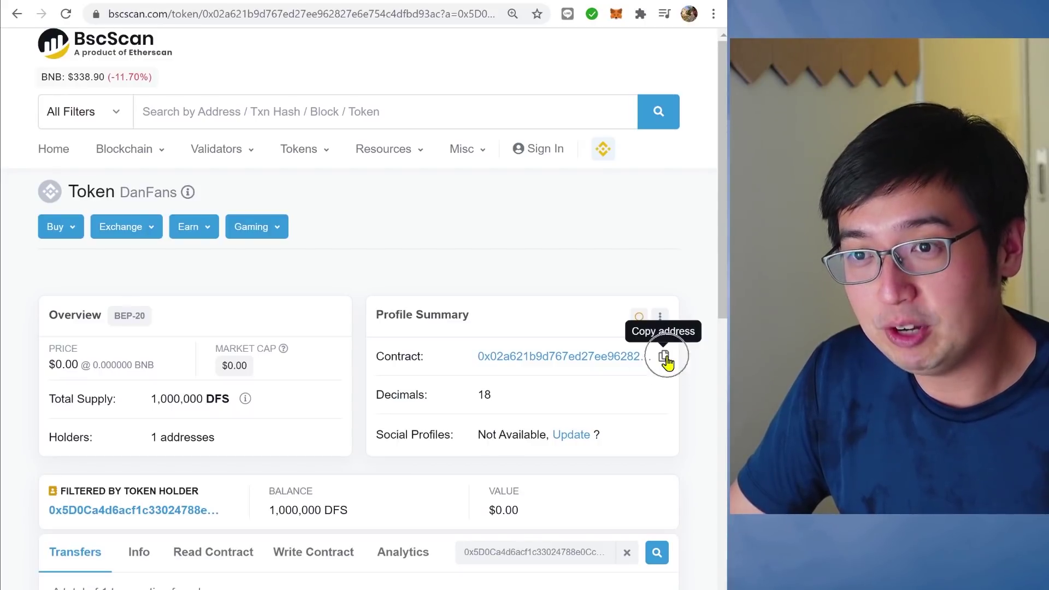
{"action": "left_click", "coordinate": [664, 358]}
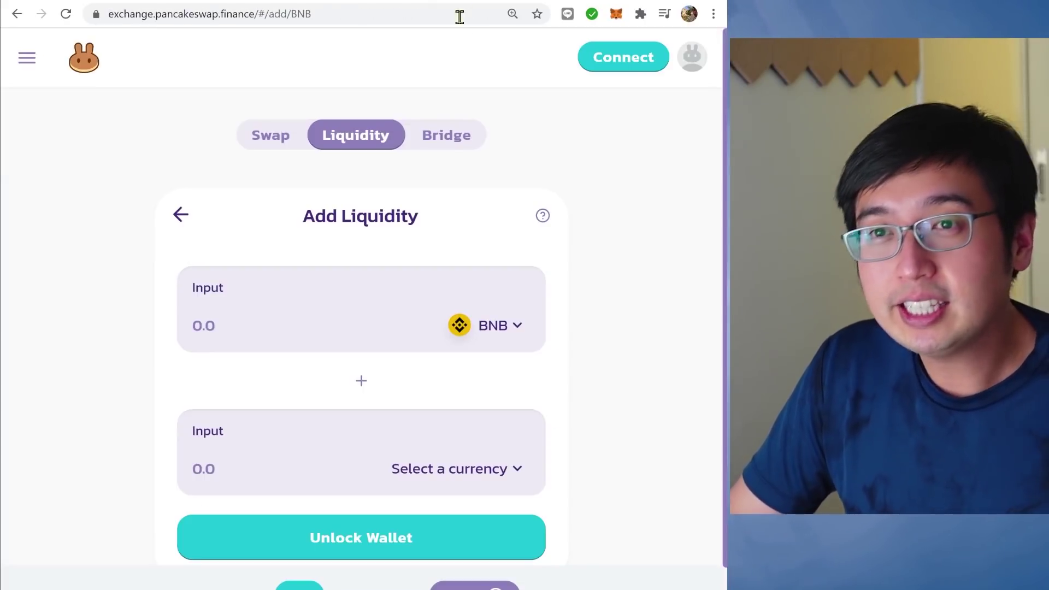
Step: Back on PancakeSwap, find DFS by its copied contract address, add it to the token list, and select it as the second currency
{"action": "left_click", "coordinate": [445, 470]}
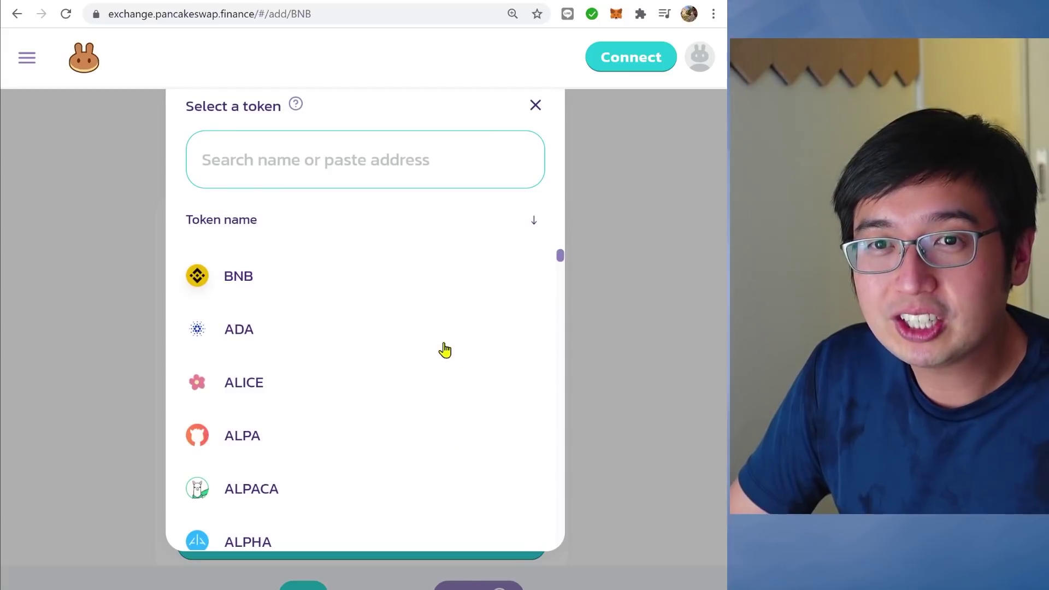
{"action": "key", "text": "ctrl+v"}
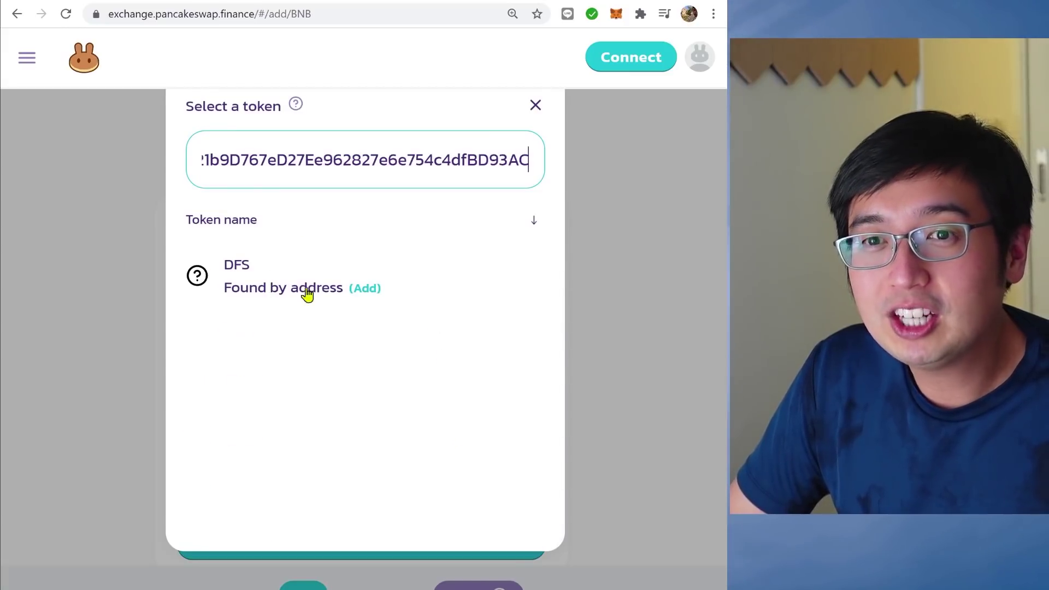
{"action": "left_click", "coordinate": [365, 289]}
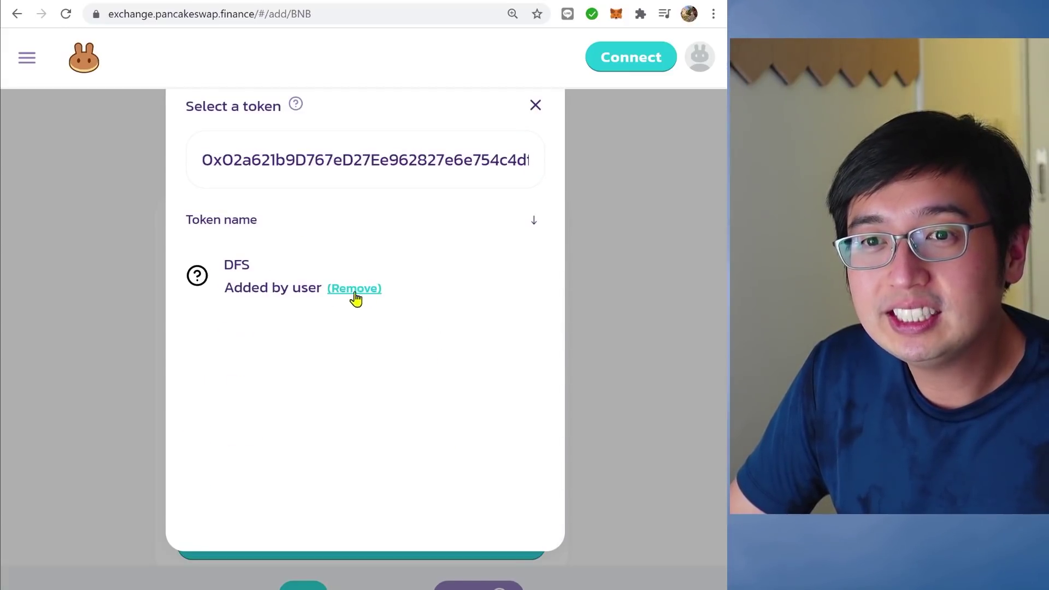
{"action": "left_click", "coordinate": [232, 280]}
Step: Enter 1000000 as the DFS deposit amount and replace it with 999999
{"action": "scroll", "coordinate": [501, 485], "scroll_direction": "down", "scroll_amount": 4}
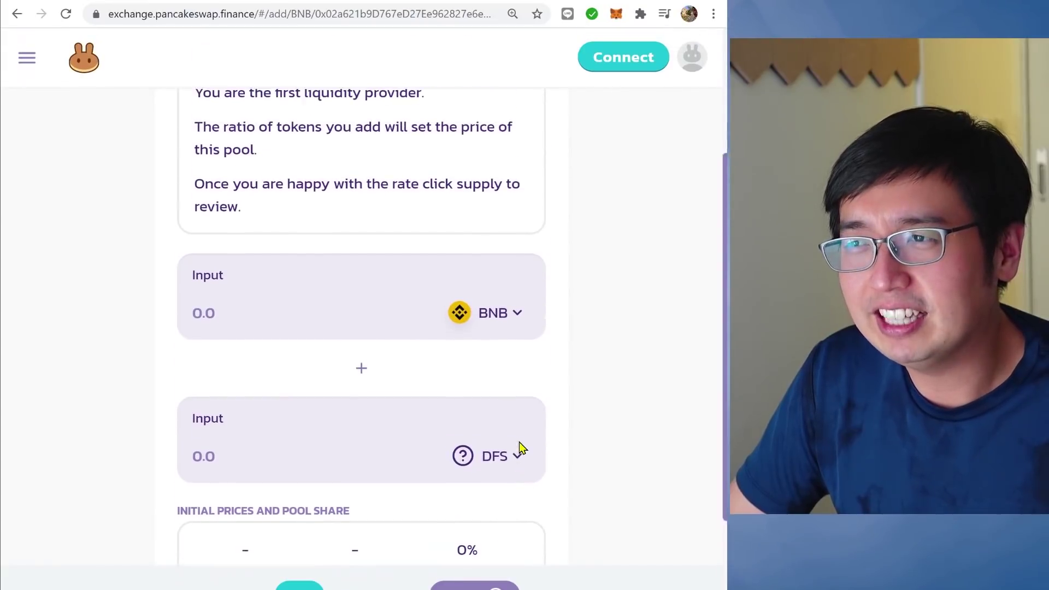
{"action": "scroll", "coordinate": [521, 446], "scroll_direction": "up", "scroll_amount": 3}
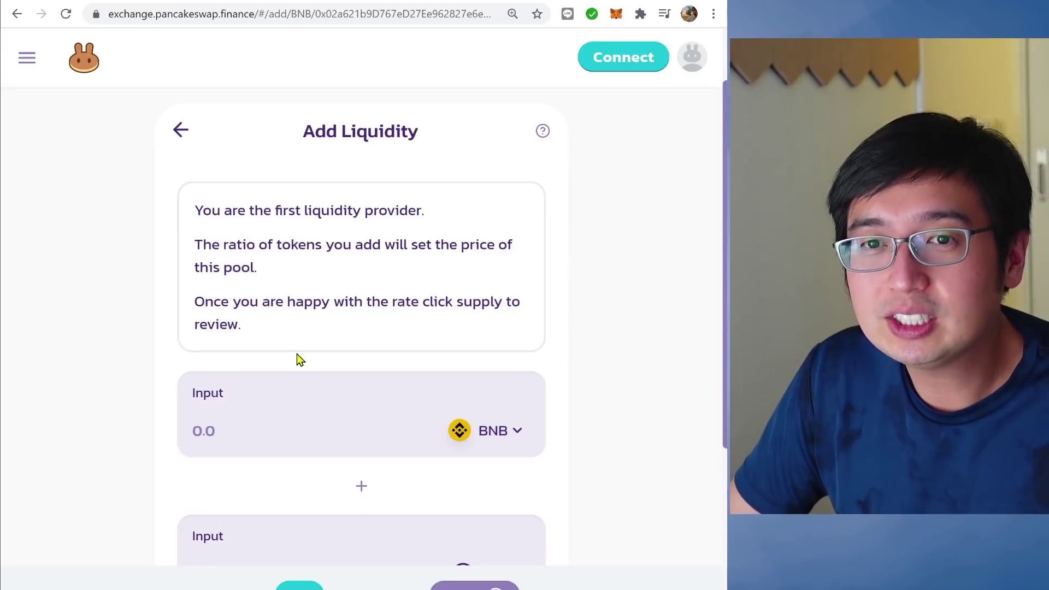
{"action": "scroll", "coordinate": [354, 352], "scroll_direction": "down", "scroll_amount": 4}
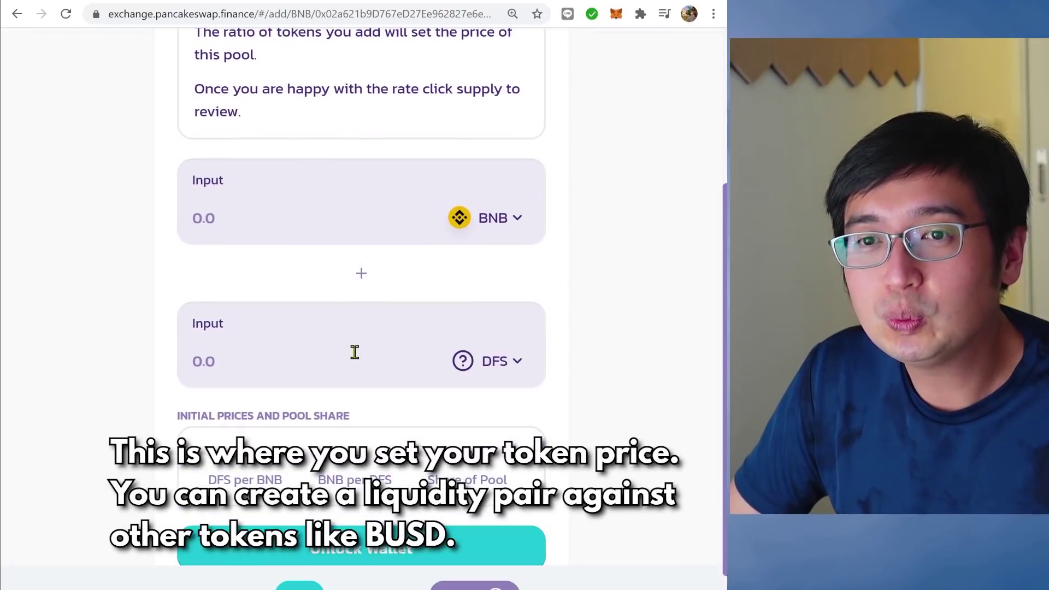
{"action": "left_click", "coordinate": [313, 358]}
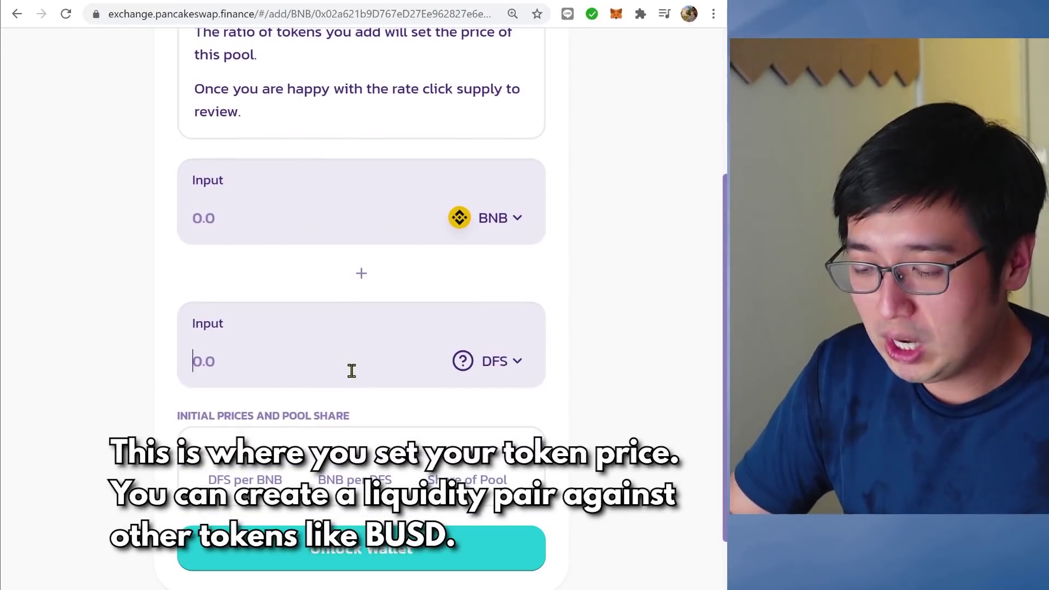
{"action": "type", "text": "100000"}
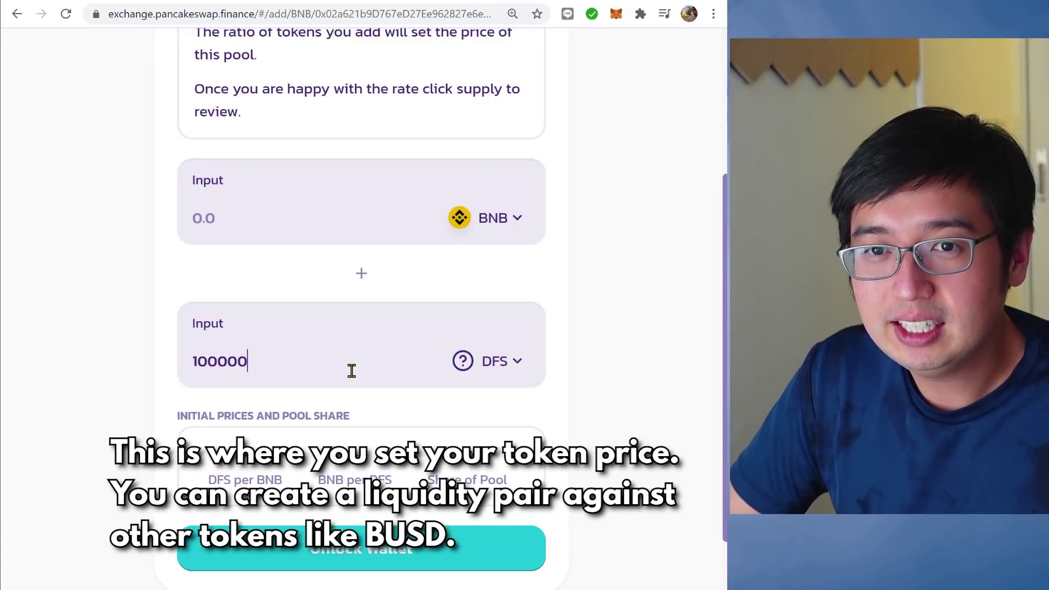
{"action": "type", "text": "0"}
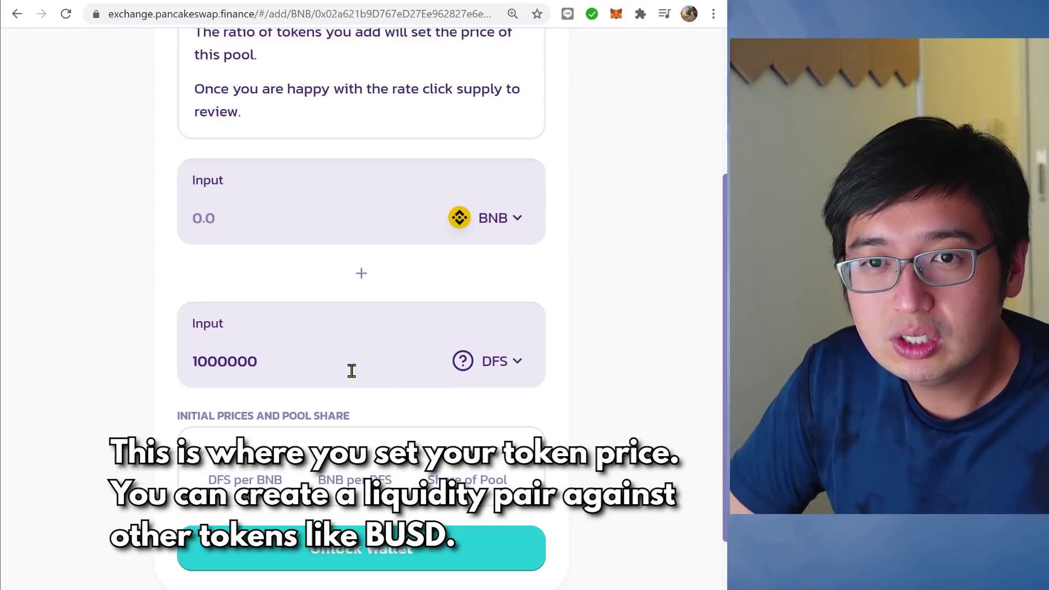
{"action": "key", "text": "Right"}
{"action": "key", "text": "Right"}
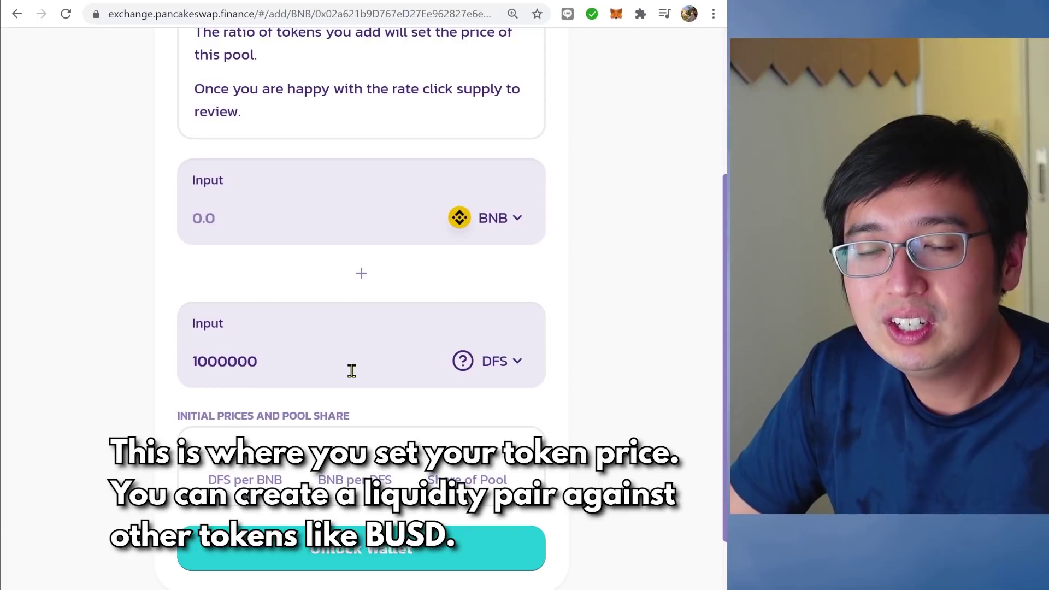
{"action": "key", "text": "ctrl+a"}
{"action": "type", "text": "999999"}
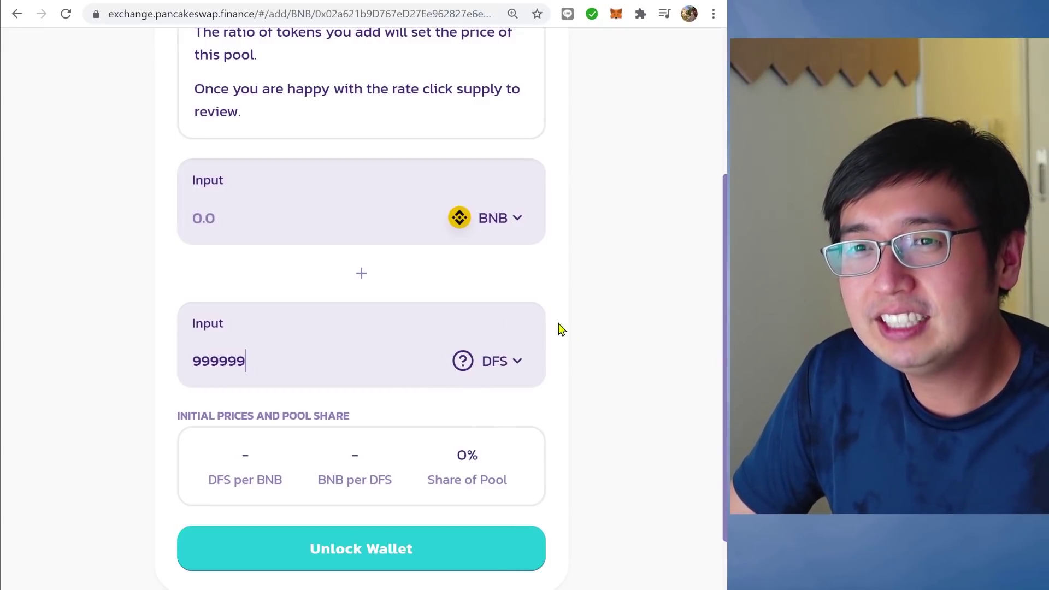
Step: Set the BNB deposit amount to 0.01 and review the initial prices and pool share
{"action": "scroll", "coordinate": [464, 339], "scroll_direction": "up", "scroll_amount": 3}
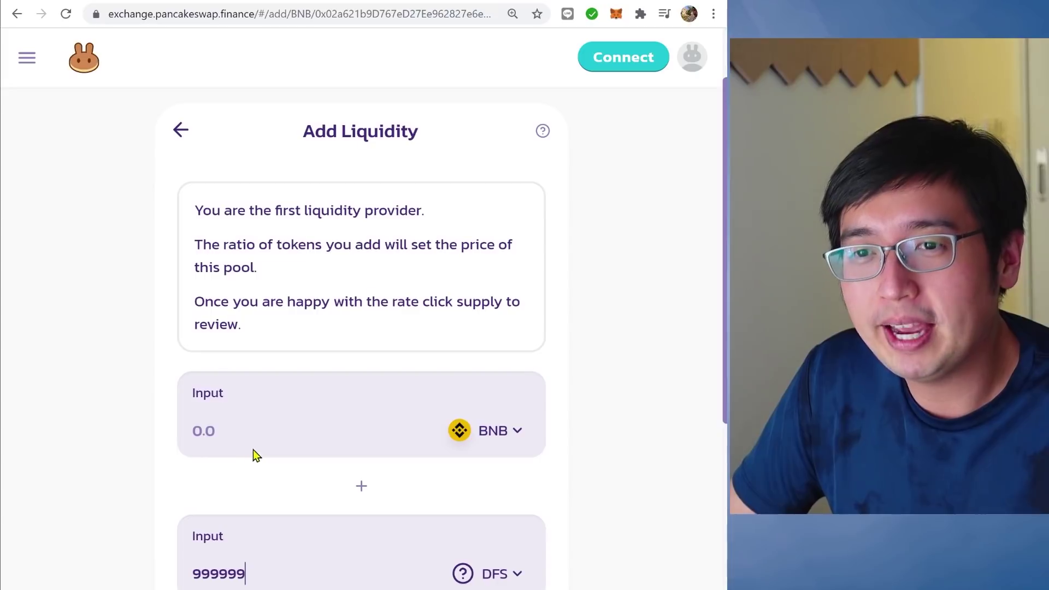
{"action": "left_click", "coordinate": [266, 431]}
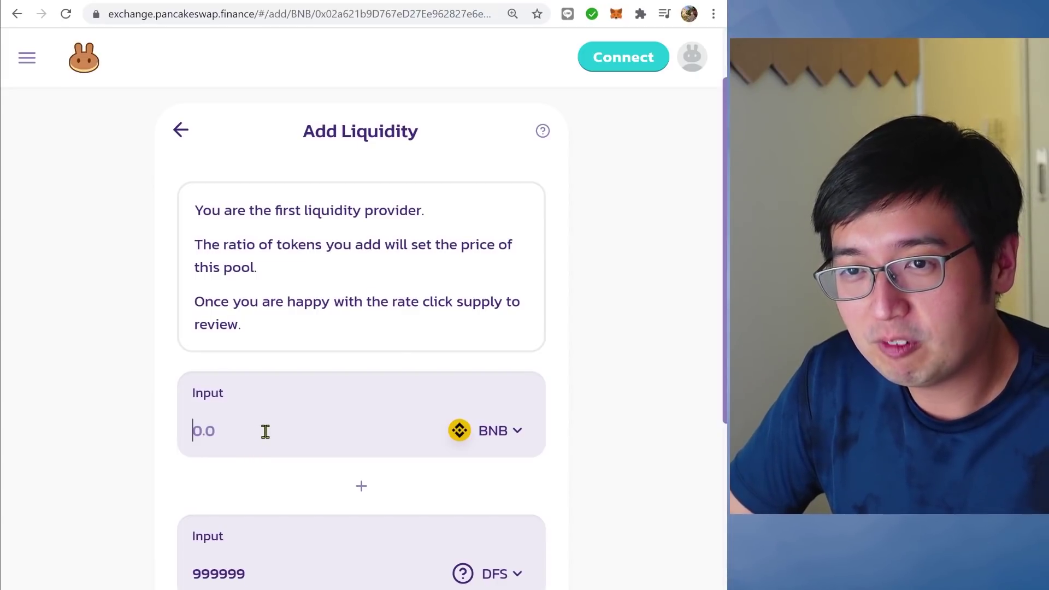
{"action": "type", "text": "0.01"}
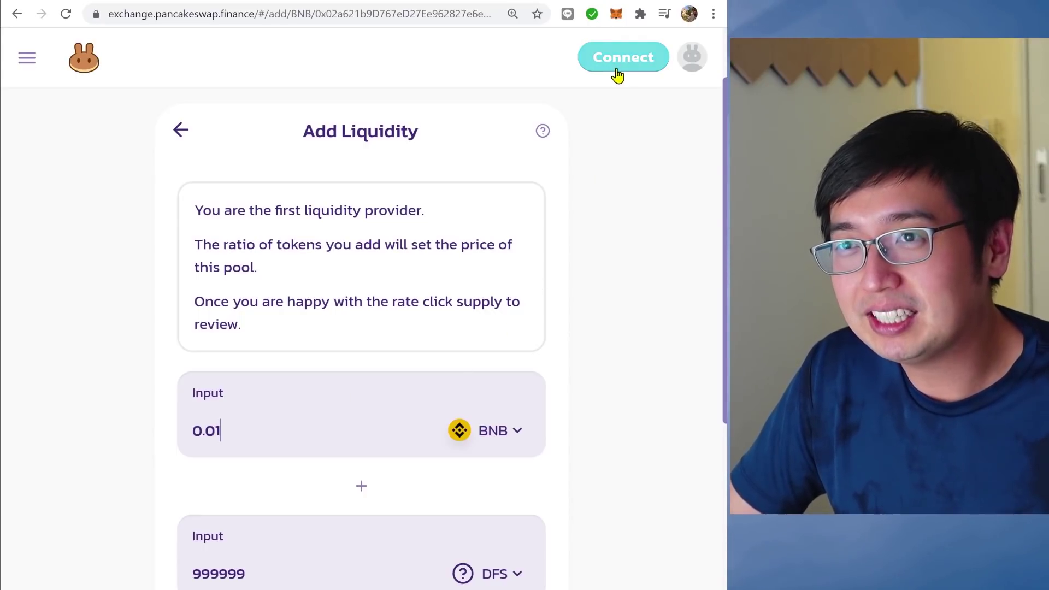
{"action": "scroll", "coordinate": [573, 386], "scroll_direction": "down", "scroll_amount": 5}
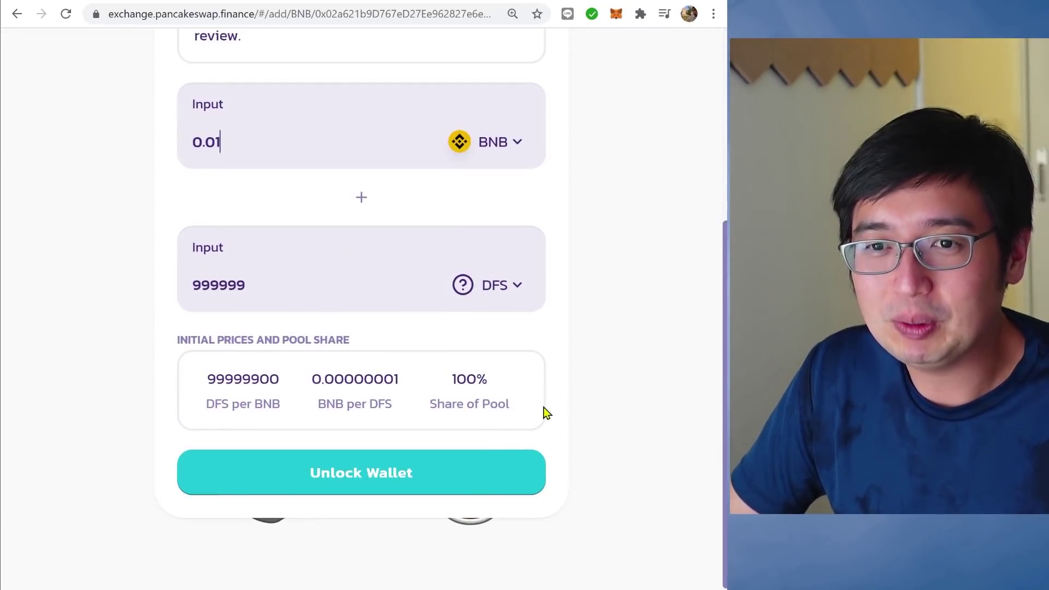
{"action": "scroll", "coordinate": [548, 413], "scroll_direction": "up", "scroll_amount": 3}
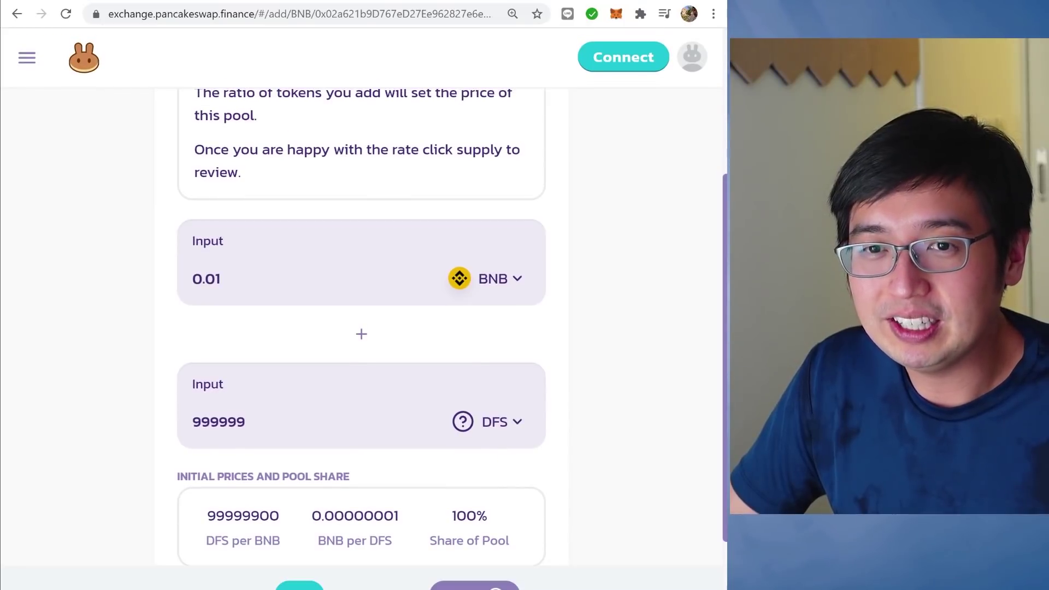
{"action": "scroll", "coordinate": [504, 497], "scroll_direction": "down", "scroll_amount": 3}
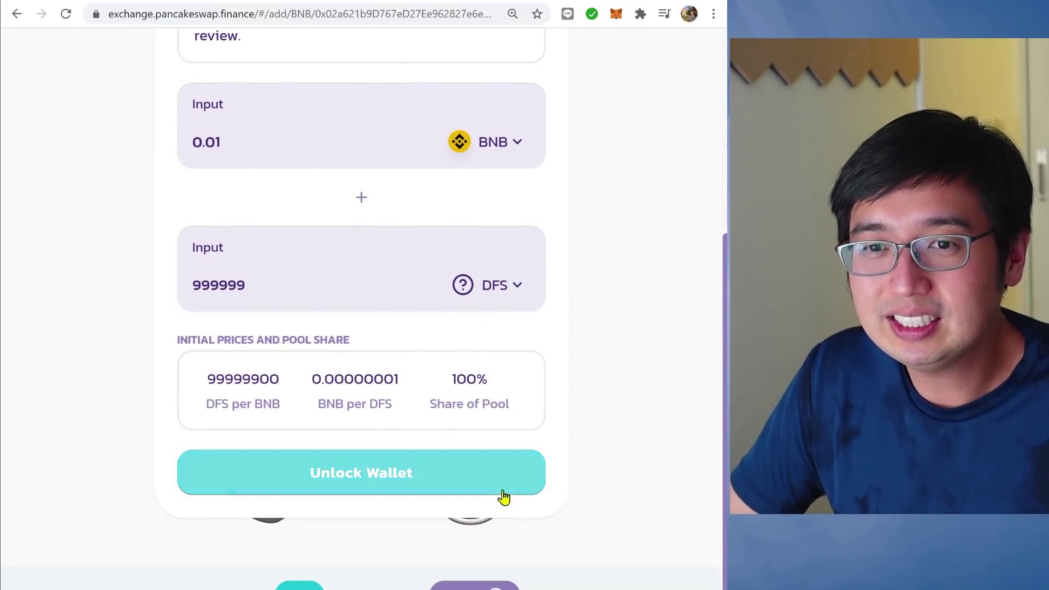
Step: Unlock the wallet on the exchange site by connecting MetaMask's Account 1 and allowing it to view the account address
{"action": "left_click", "coordinate": [432, 485]}
{"action": "left_click", "coordinate": [382, 190]}
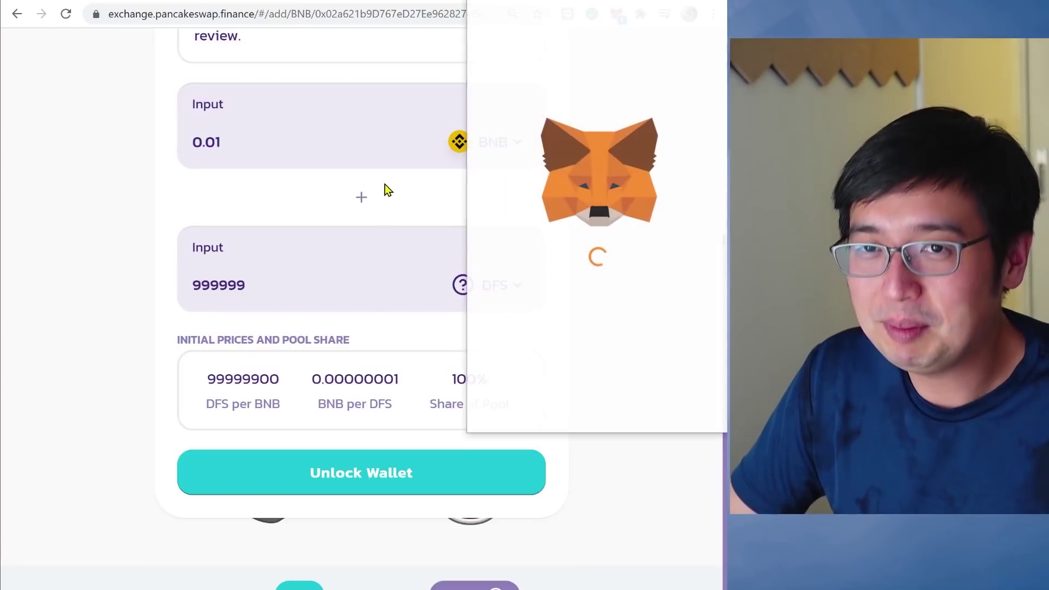
{"action": "left_click", "coordinate": [651, 414]}
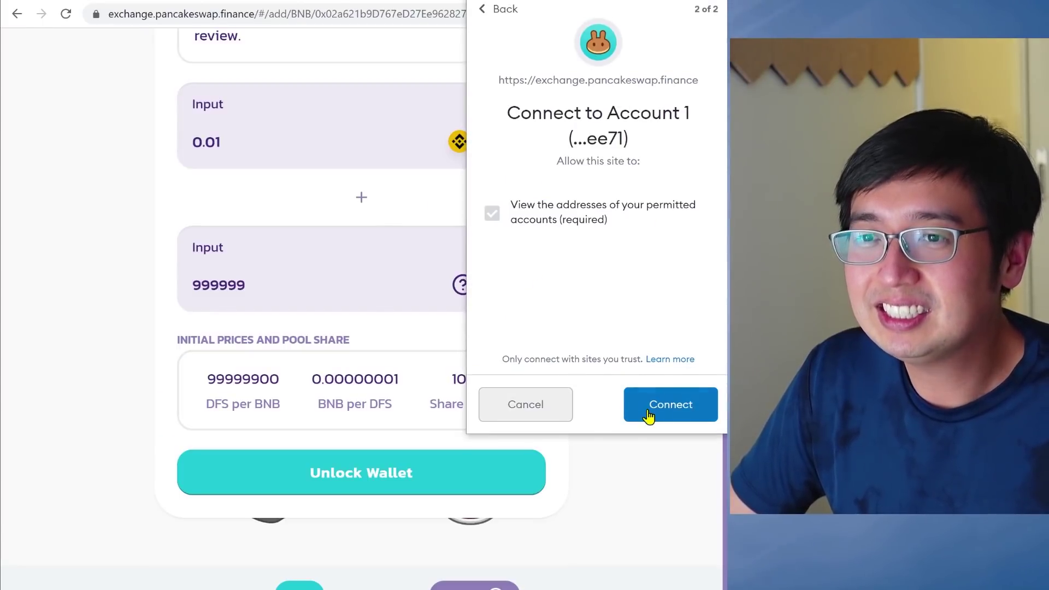
{"action": "left_click", "coordinate": [650, 415]}
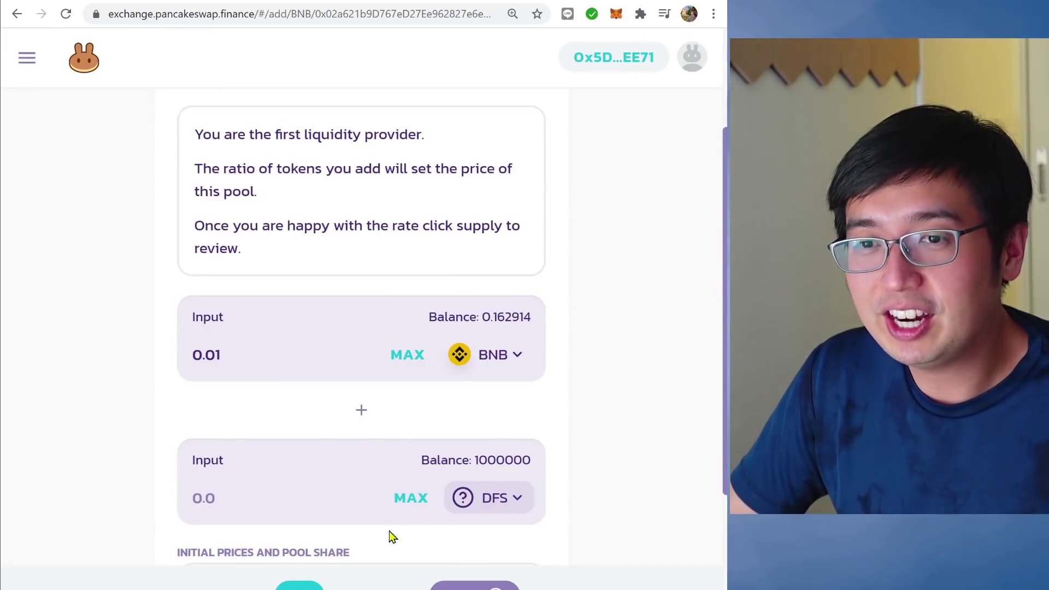
Step: Set the DFS deposit to the maximum balance of 1000000 and check the resulting initial prices
{"action": "left_click", "coordinate": [400, 503]}
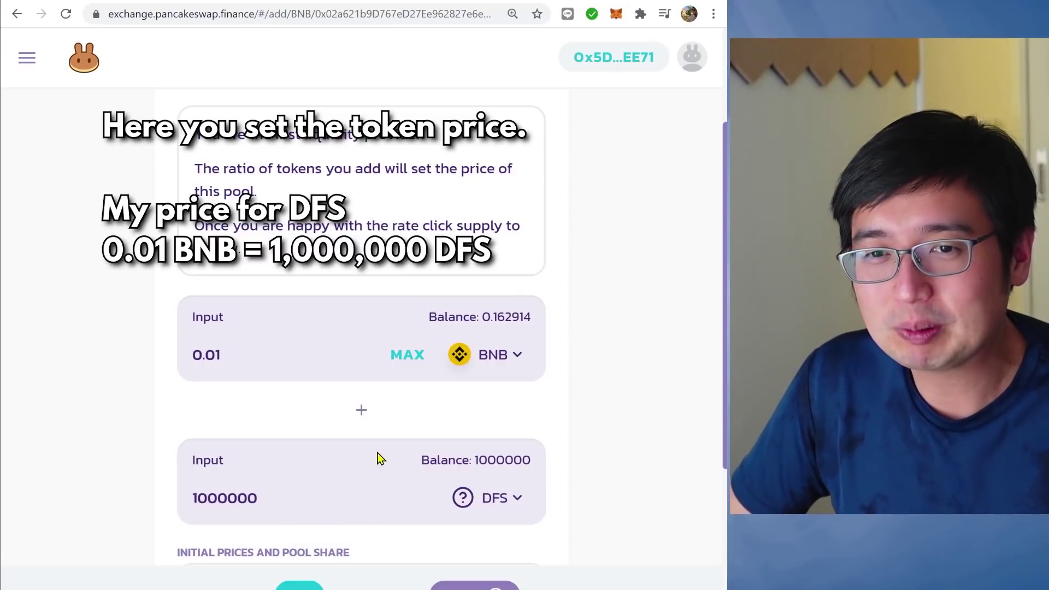
{"action": "scroll", "coordinate": [381, 458], "scroll_direction": "down", "scroll_amount": 4}
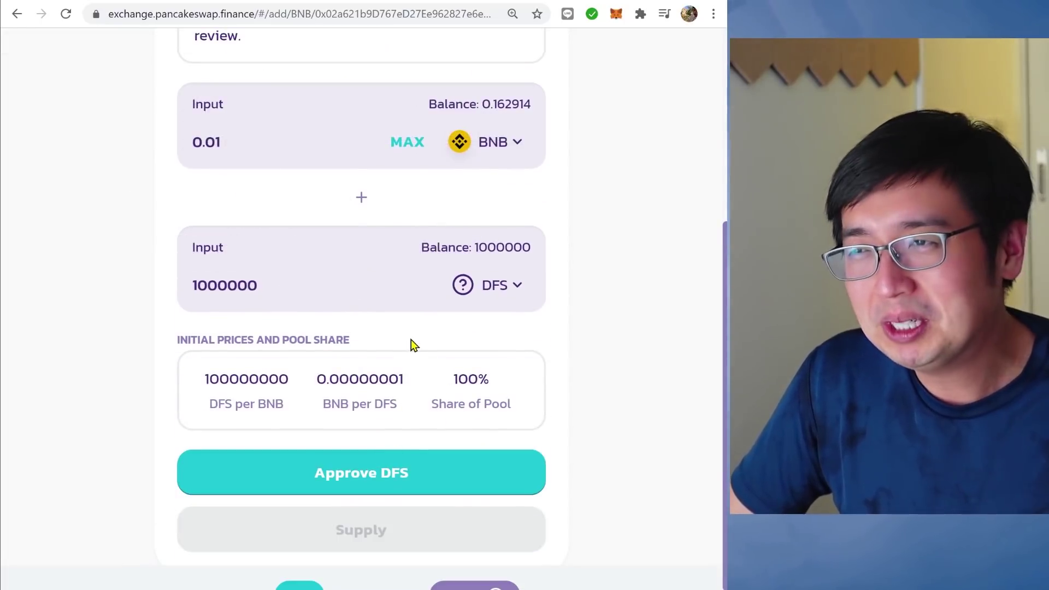
{"action": "scroll", "coordinate": [398, 477], "scroll_direction": "up", "scroll_amount": 3}
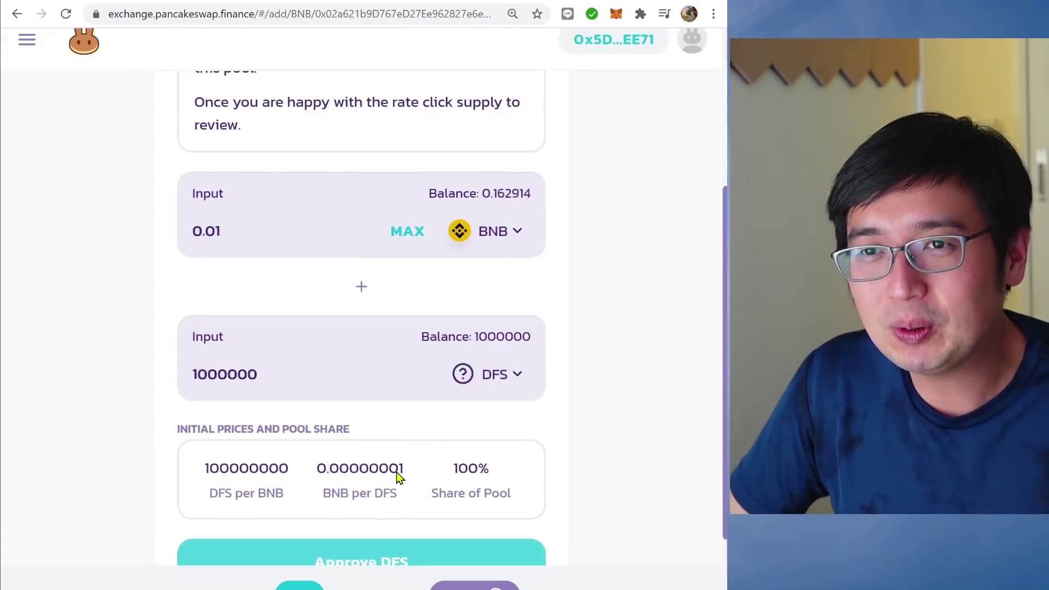
Step: Approve the exchange to spend DFS and confirm the permission transaction in MetaMask
{"action": "scroll", "coordinate": [279, 433], "scroll_direction": "down", "scroll_amount": 4}
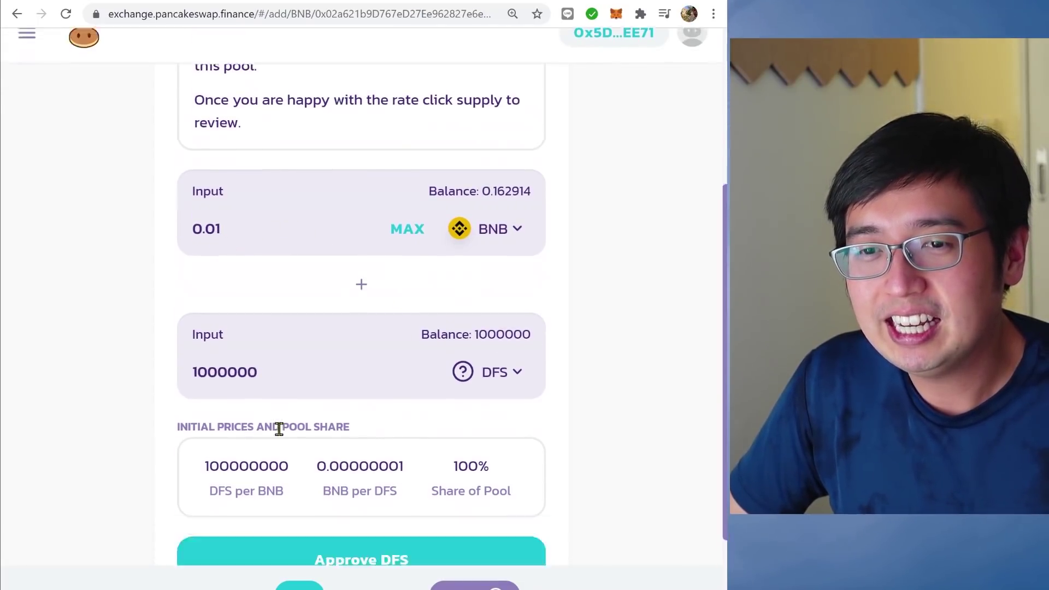
{"action": "left_click", "coordinate": [331, 429]}
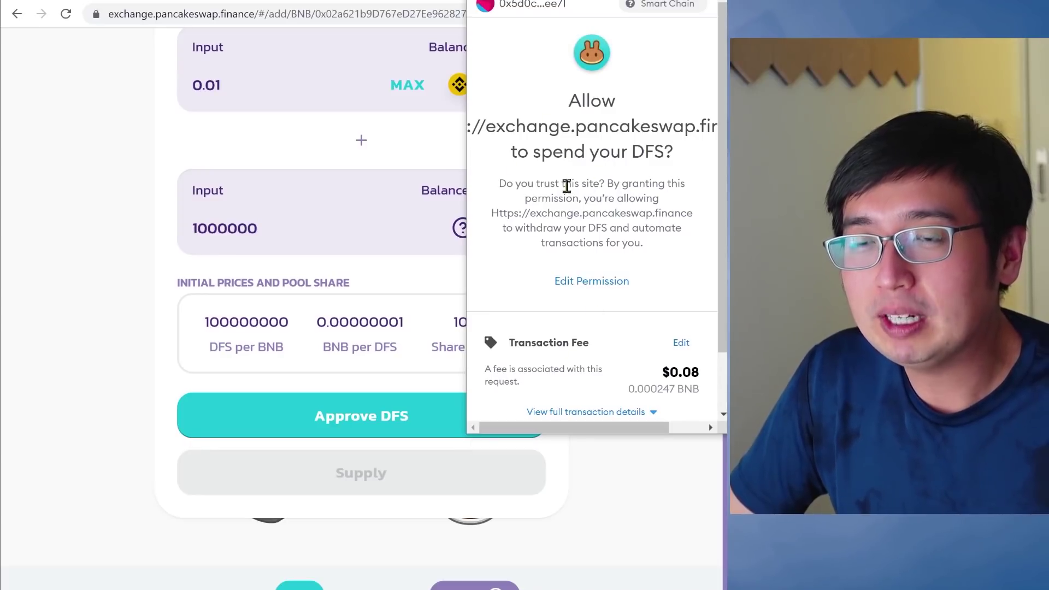
{"action": "scroll", "coordinate": [601, 263], "scroll_direction": "down", "scroll_amount": 2}
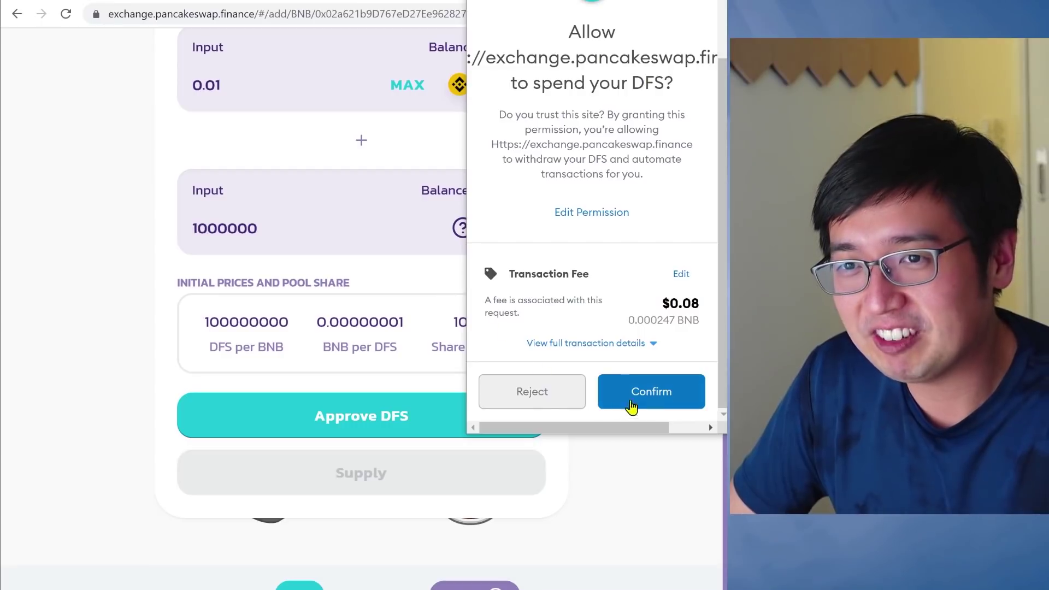
{"action": "left_click", "coordinate": [637, 402]}
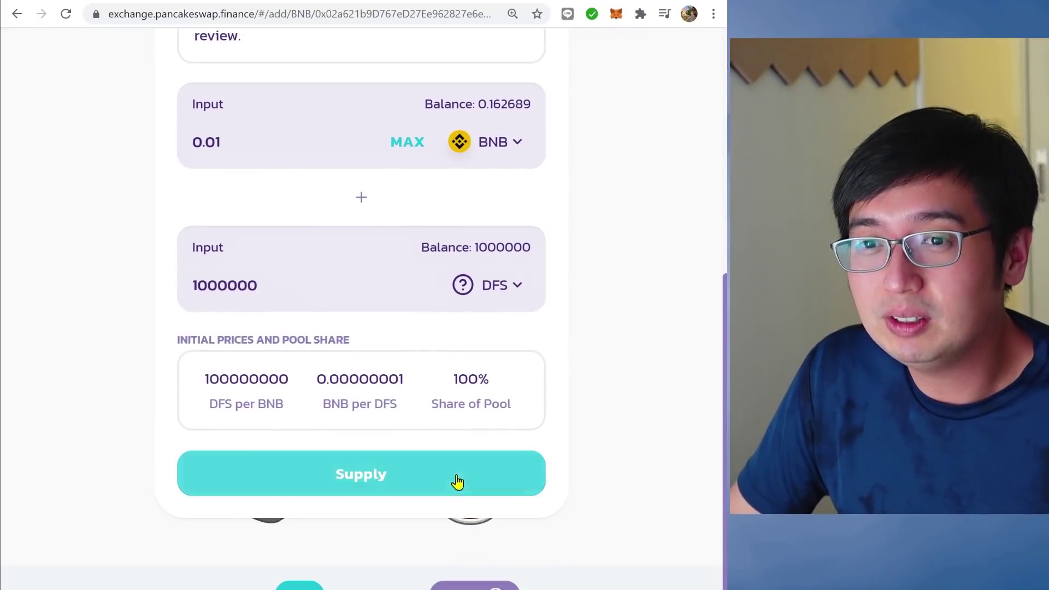
Step: Supply 0.01 BNB and 1000000 DFS to the new pool and confirm the transaction in MetaMask
{"action": "left_click", "coordinate": [457, 481]}
{"action": "left_click", "coordinate": [440, 517]}
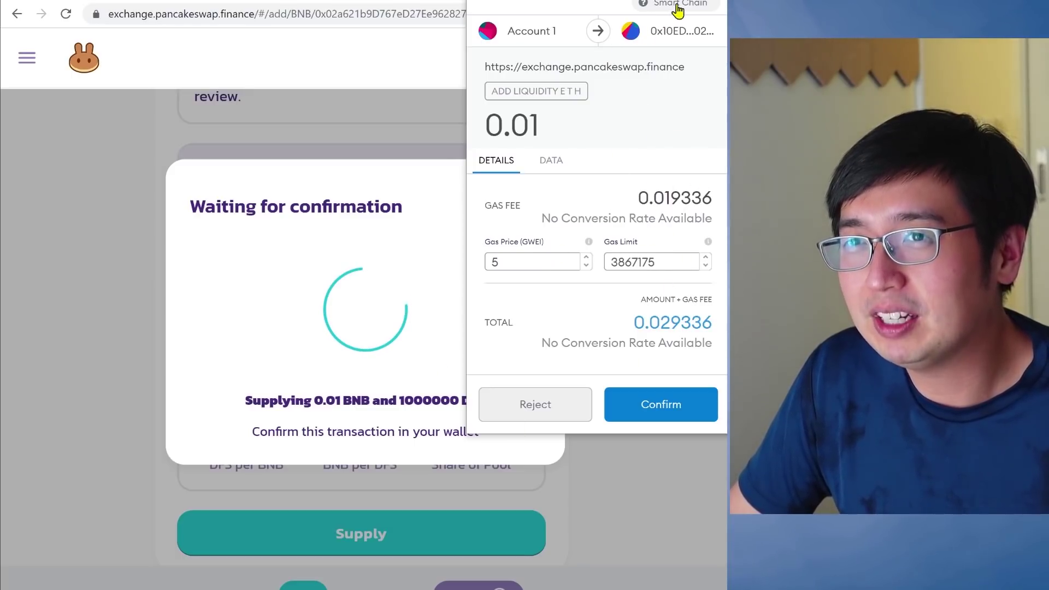
{"action": "left_click", "coordinate": [661, 407]}
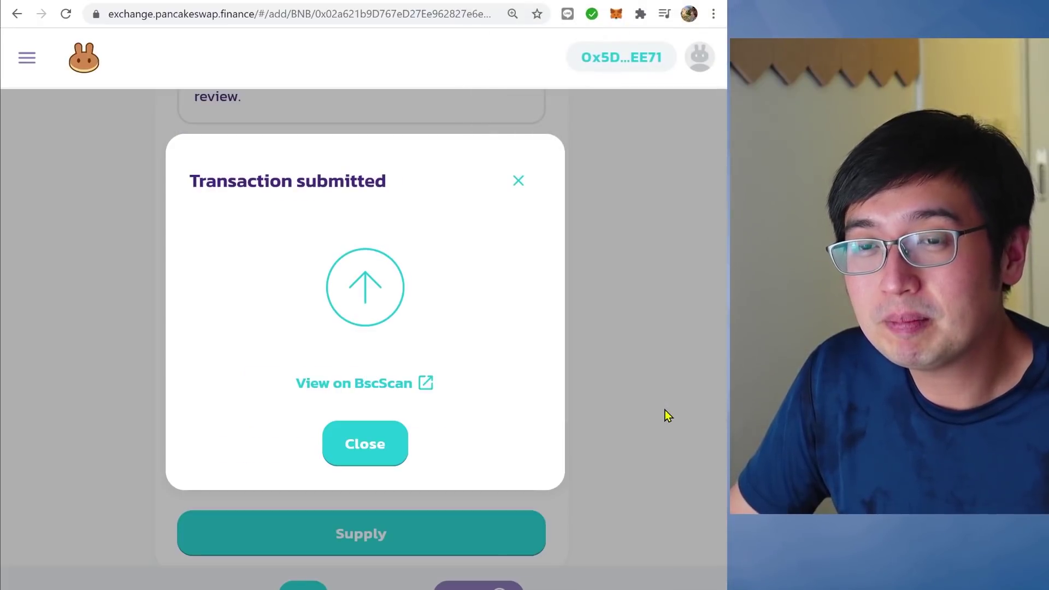
Step: View the submitted supply transaction's status on BscScan, return to the exchange and dismiss the submission notice
{"action": "left_click", "coordinate": [360, 394]}
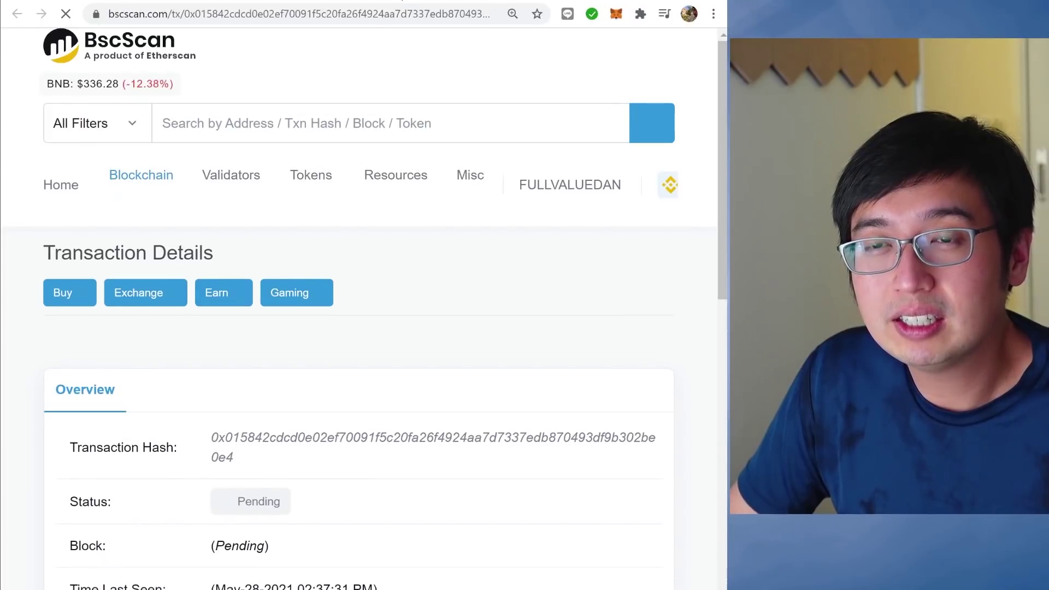
{"action": "scroll", "coordinate": [355, 370], "scroll_direction": "down", "scroll_amount": 3}
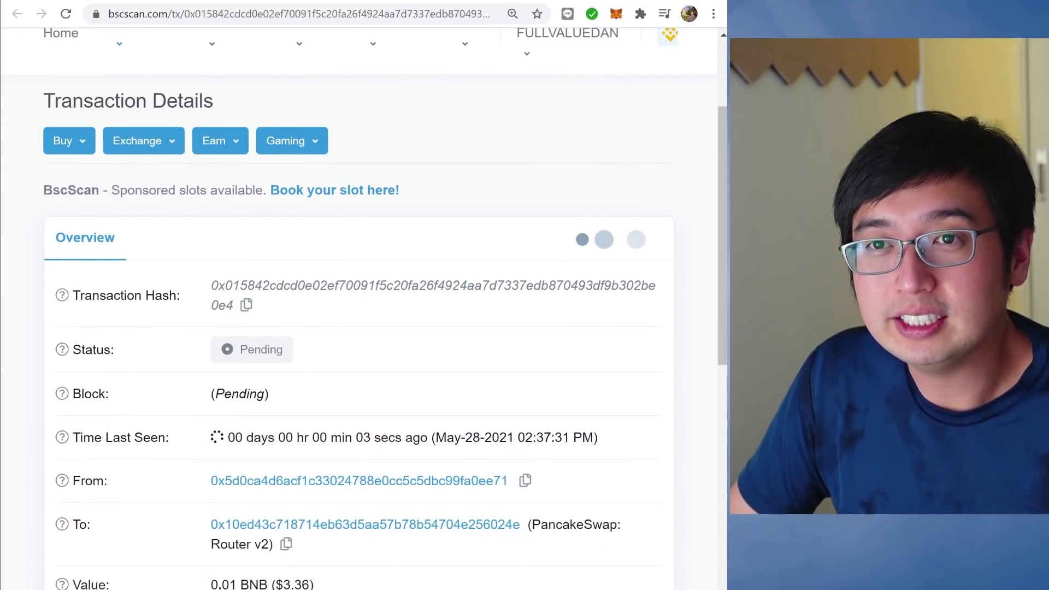
{"action": "left_click", "coordinate": [405, 1]}
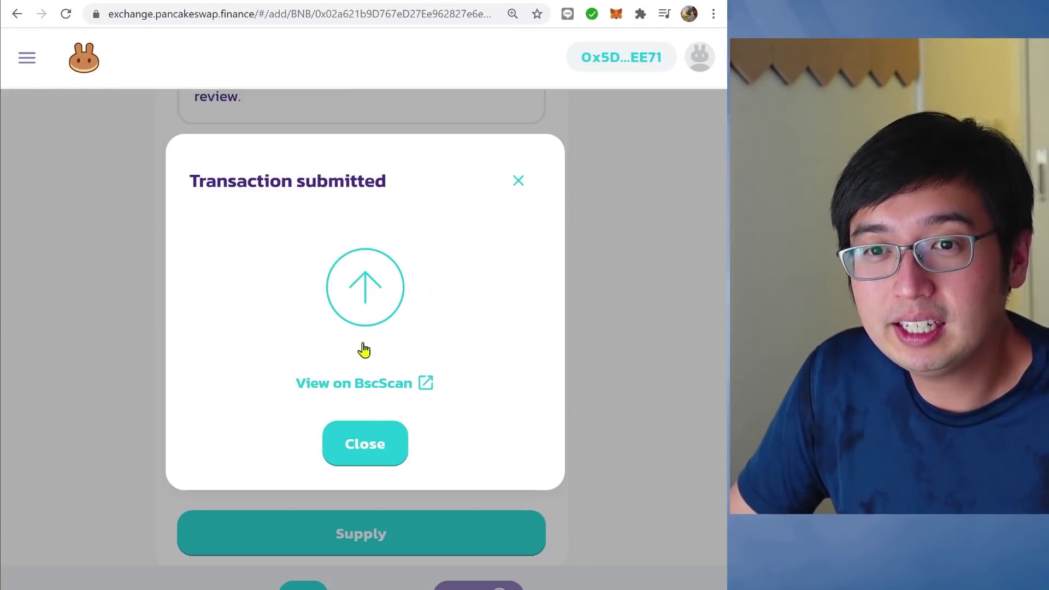
{"action": "left_click", "coordinate": [366, 444]}
Step: Review the DFS/BNB pool's prices, pool share and the LP tokens held in the wallet
{"action": "scroll", "coordinate": [528, 442], "scroll_direction": "down", "scroll_amount": 4}
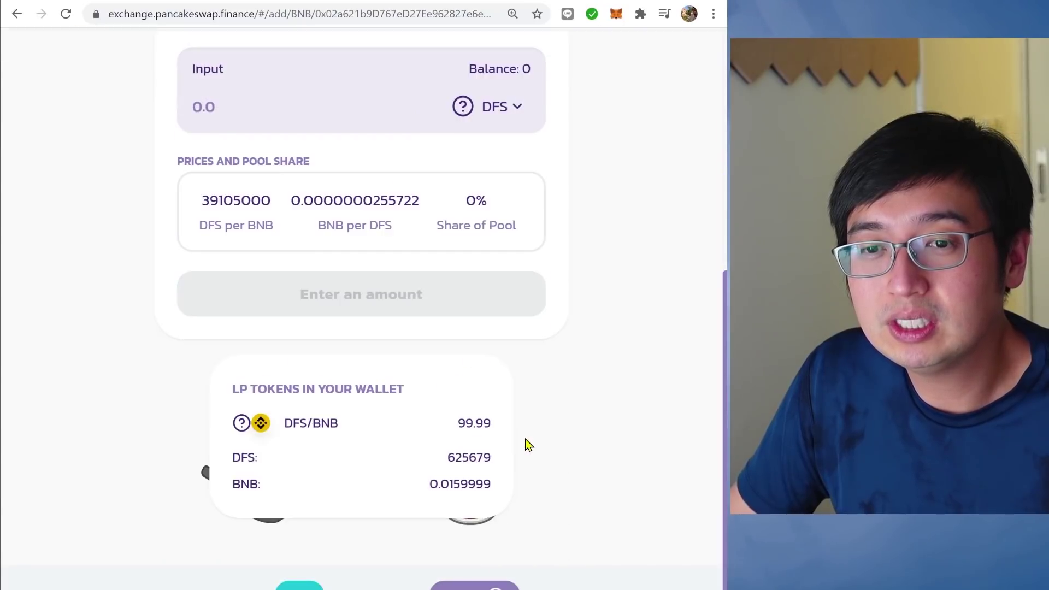
{"action": "scroll", "coordinate": [528, 444], "scroll_direction": "up", "scroll_amount": 4}
{"action": "scroll", "coordinate": [528, 444], "scroll_direction": "down", "scroll_amount": 4}
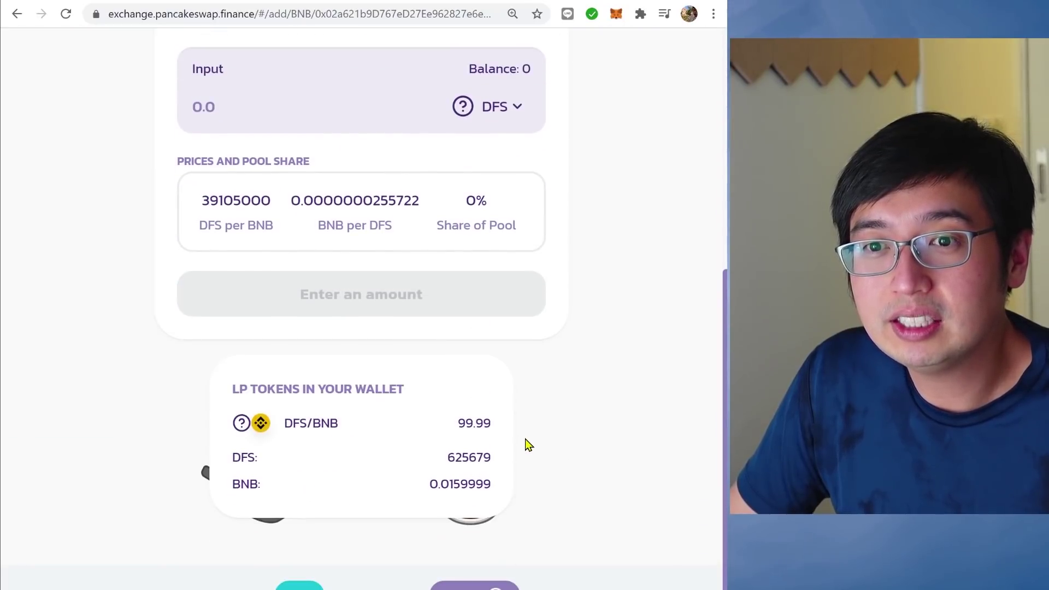
{"action": "left_click", "coordinate": [469, 3]}
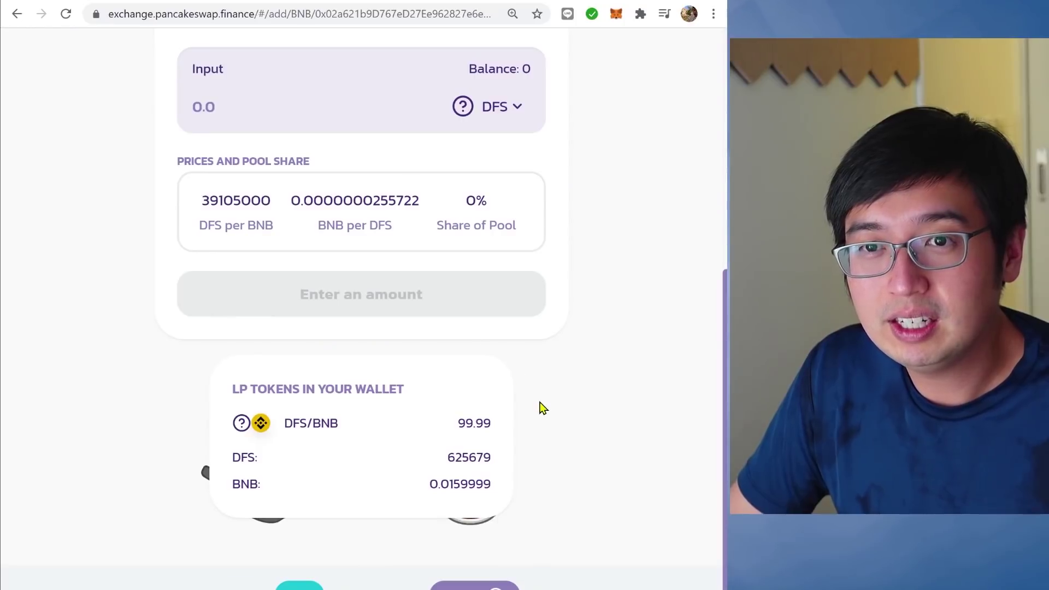
{"action": "scroll", "coordinate": [571, 363], "scroll_direction": "up", "scroll_amount": 4}
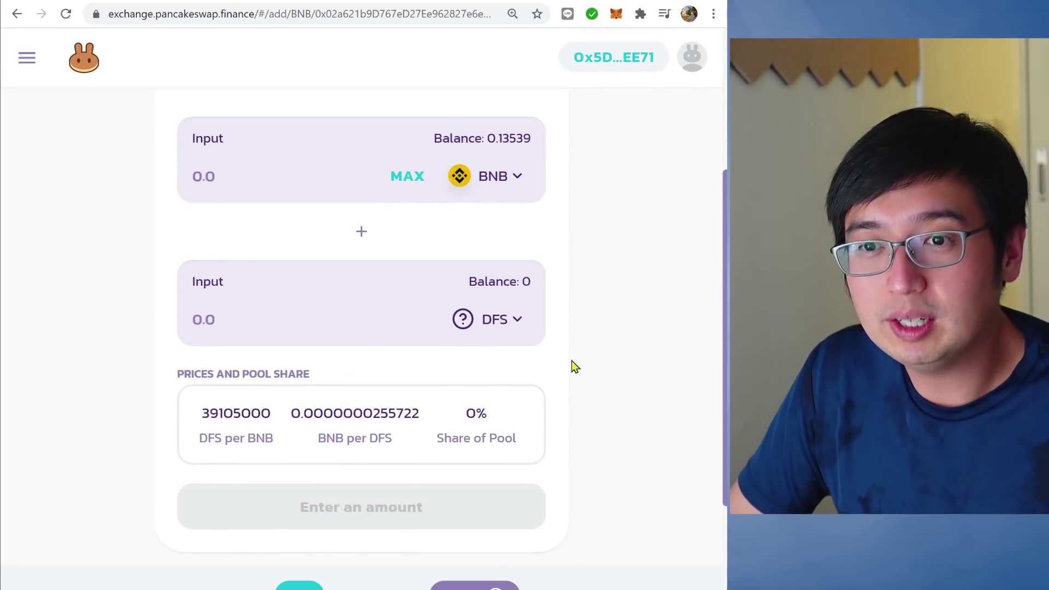
{"action": "scroll", "coordinate": [572, 365], "scroll_direction": "down", "scroll_amount": 4}
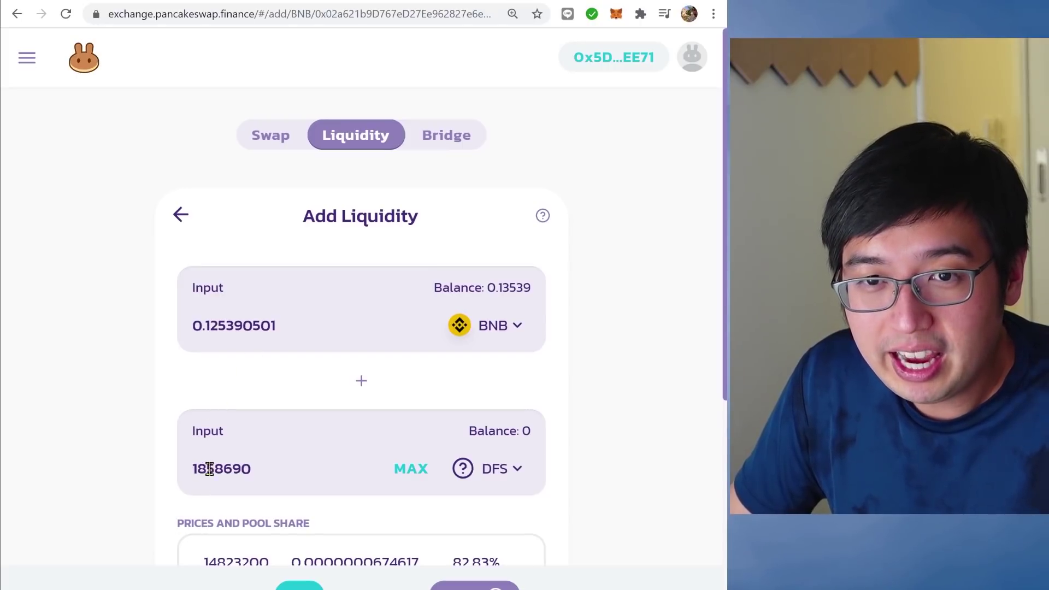
Step: Examine the DFS amount required for a 0.125390501 BNB deposit, along with the prices and pool share
{"action": "left_click_drag", "start_coordinate": [230, 471], "coordinate": [222, 470]}
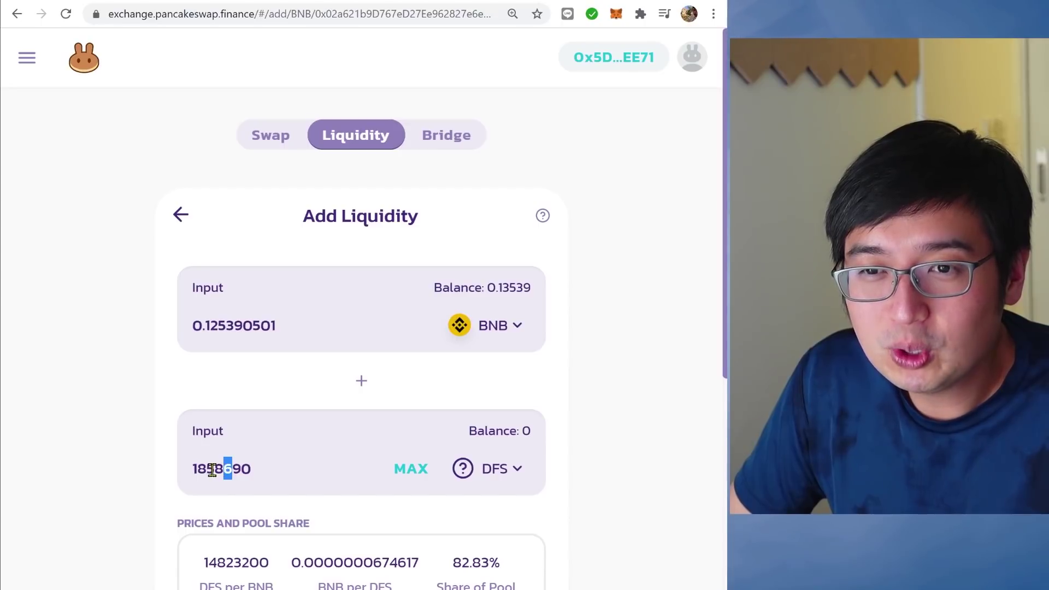
{"action": "scroll", "coordinate": [212, 471], "scroll_direction": "down", "scroll_amount": 3}
{"action": "left_click", "coordinate": [249, 333]}
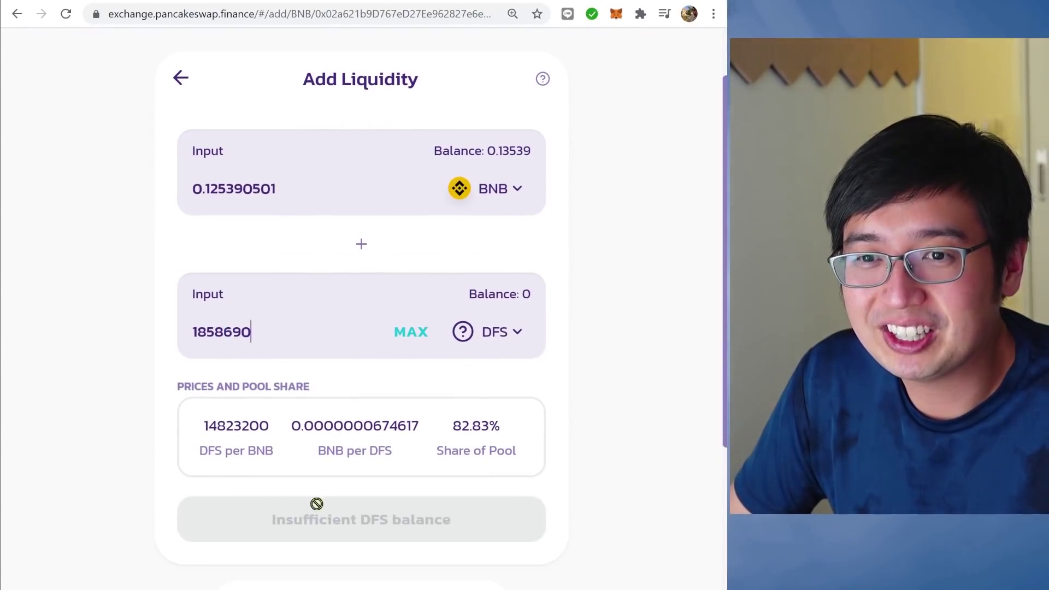